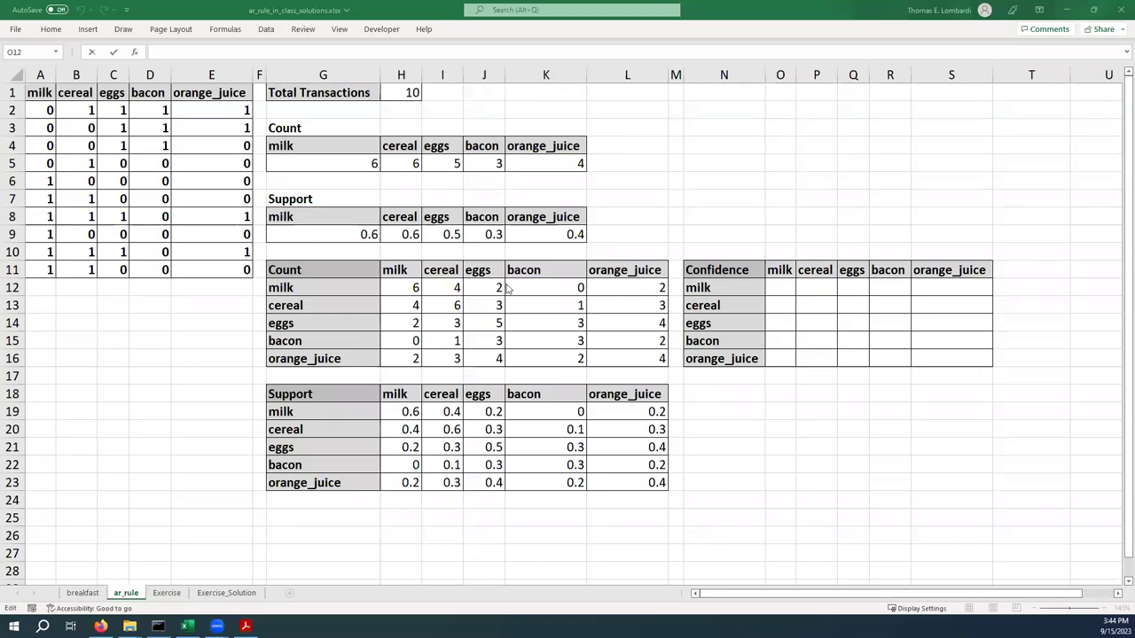
- Name the Support block G8:K9 'support' using the Name Box
click(776, 287)
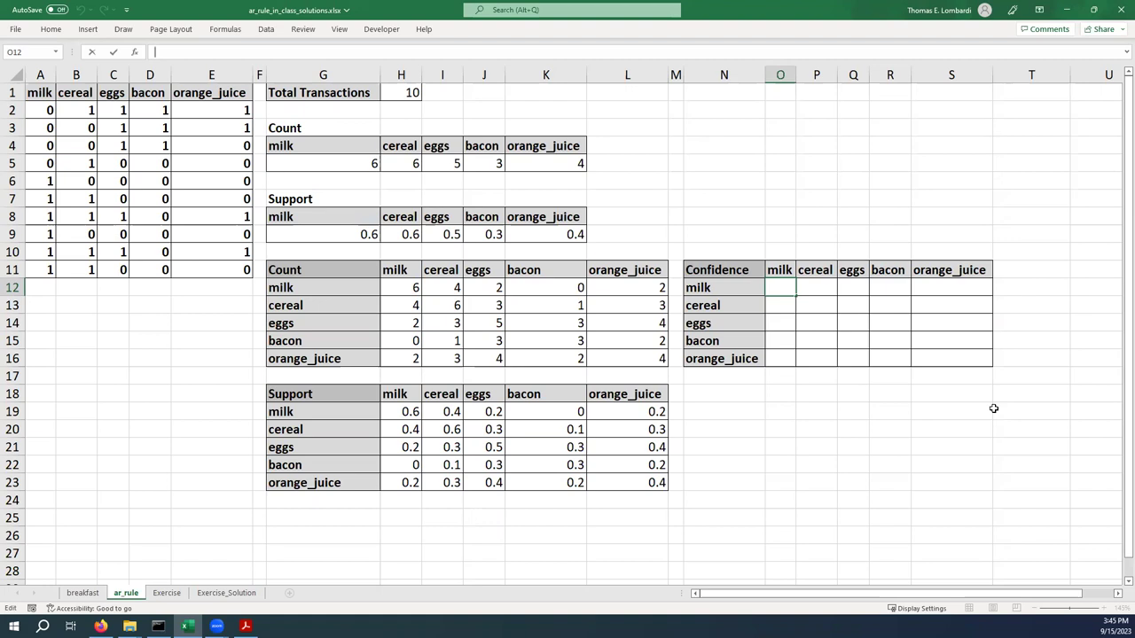
click(784, 305)
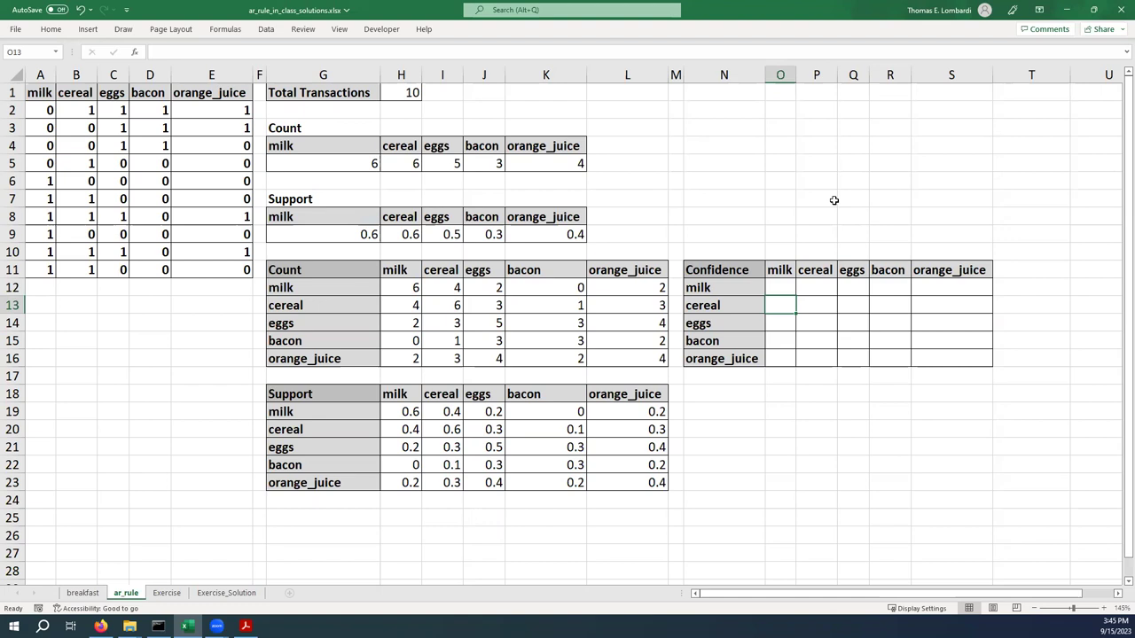
click(786, 286)
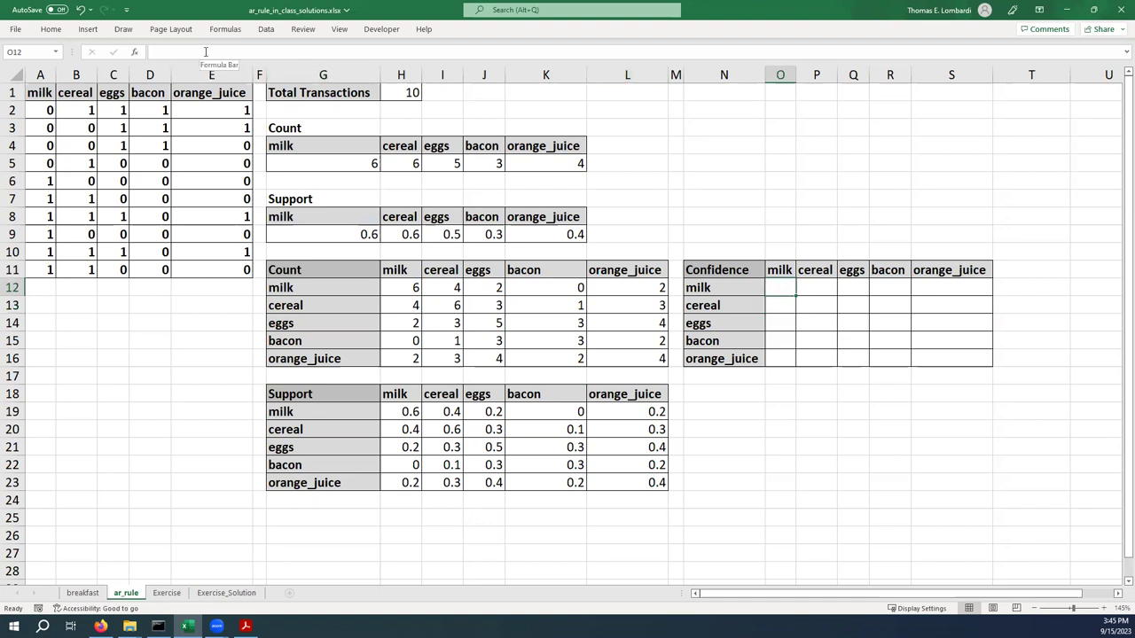
click(634, 196)
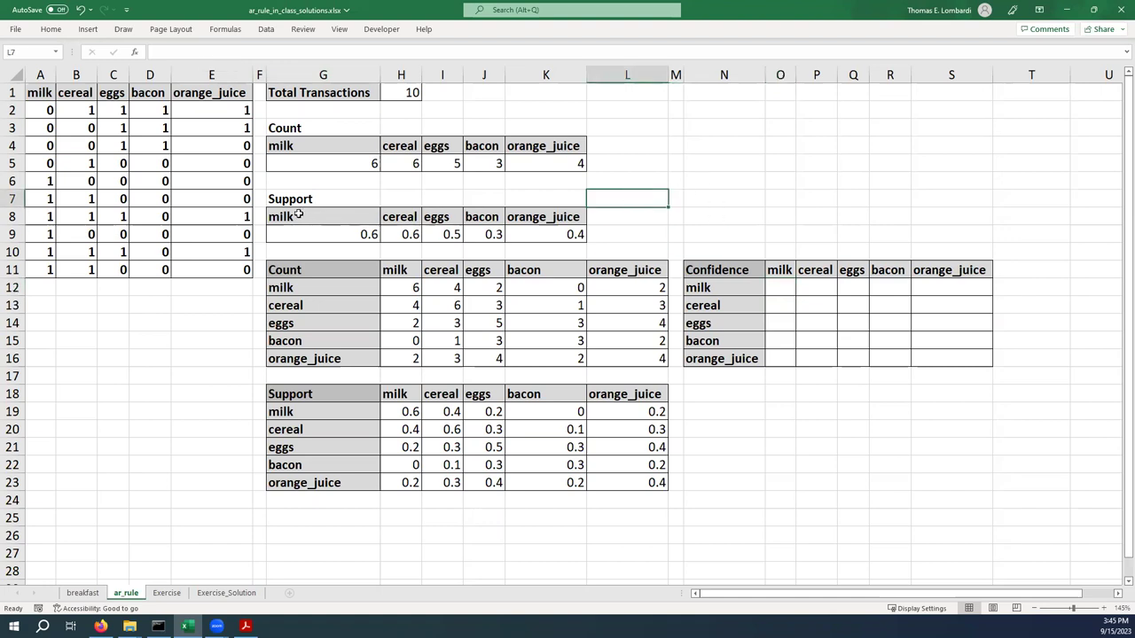
drag(299, 214, 538, 235)
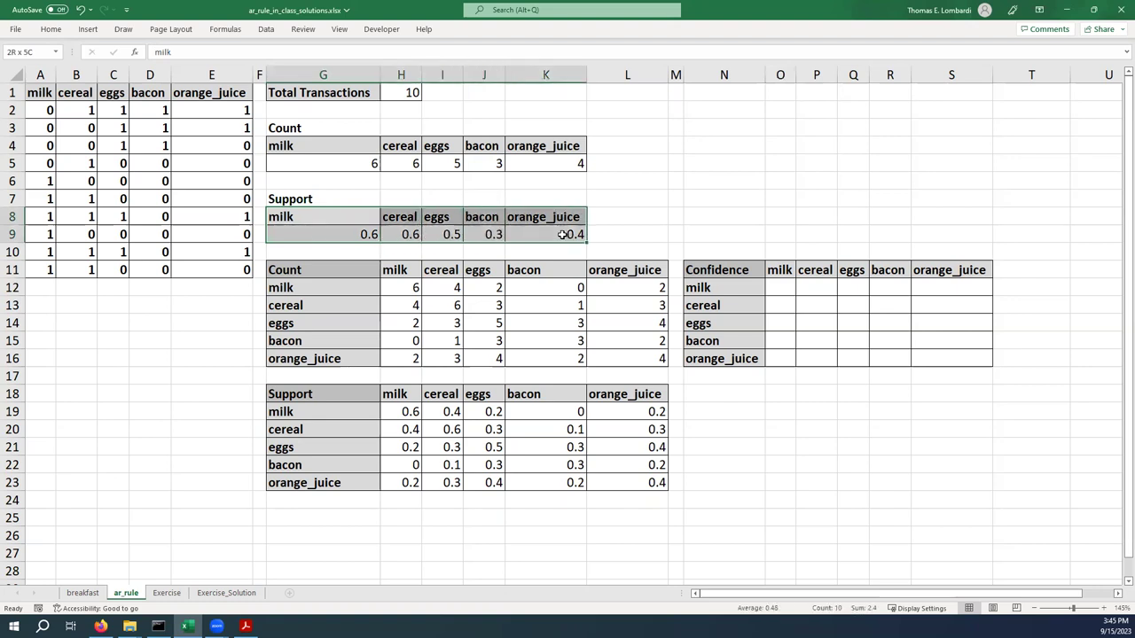
drag(562, 234, 562, 234)
click(19, 53)
text(support)
key(Return)
- Confirm the 'support' name is listed in the Name Manager
click(629, 197)
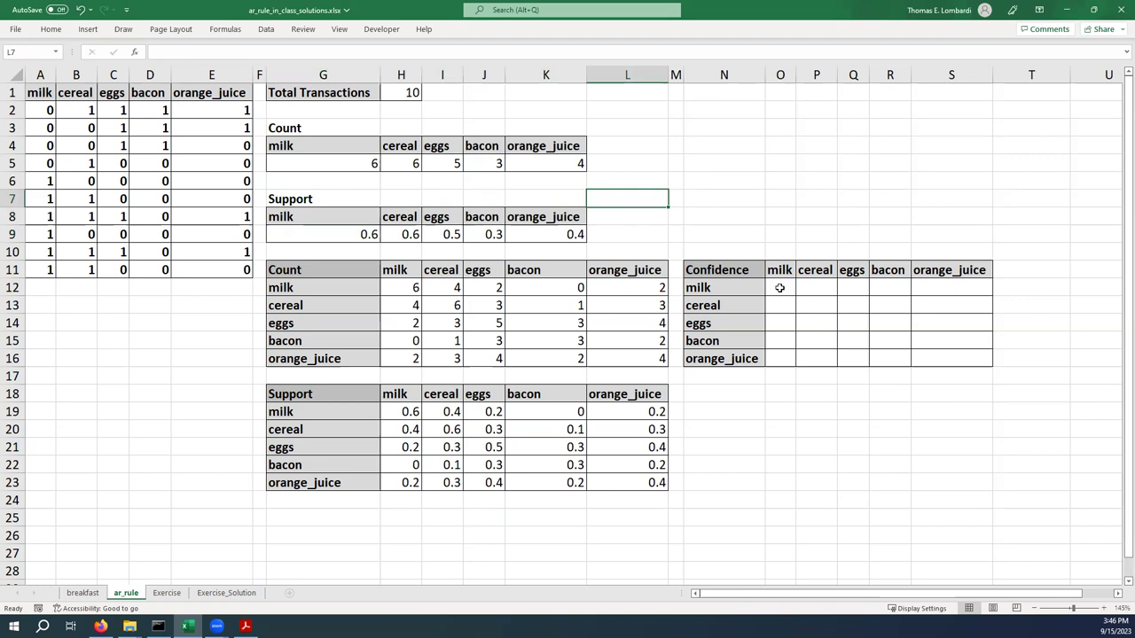
click(227, 29)
click(350, 62)
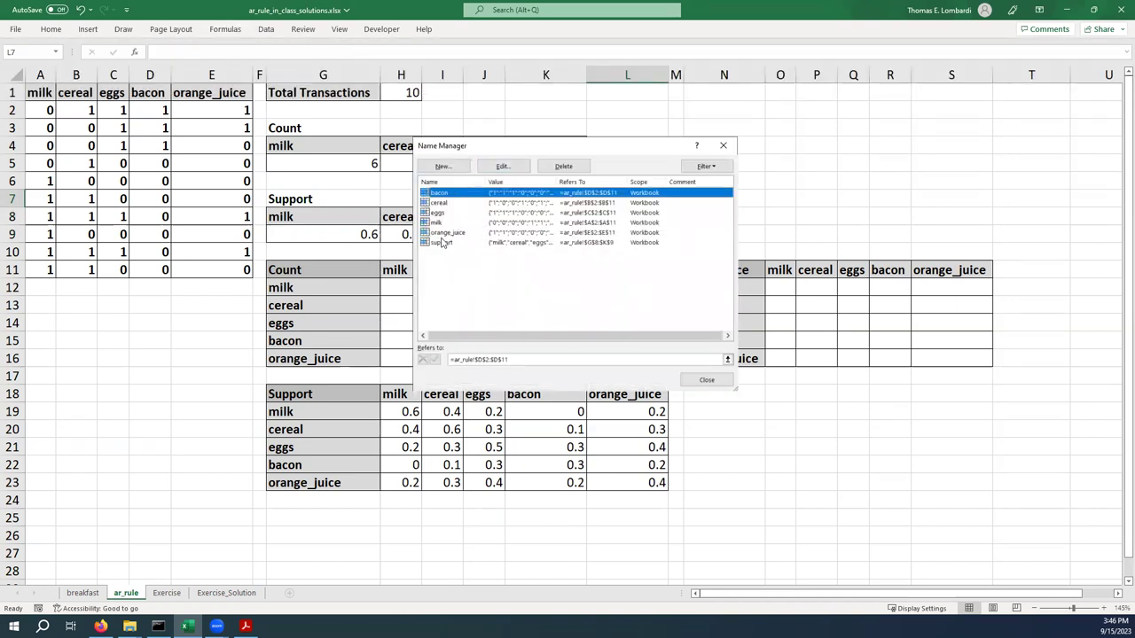
click(722, 145)
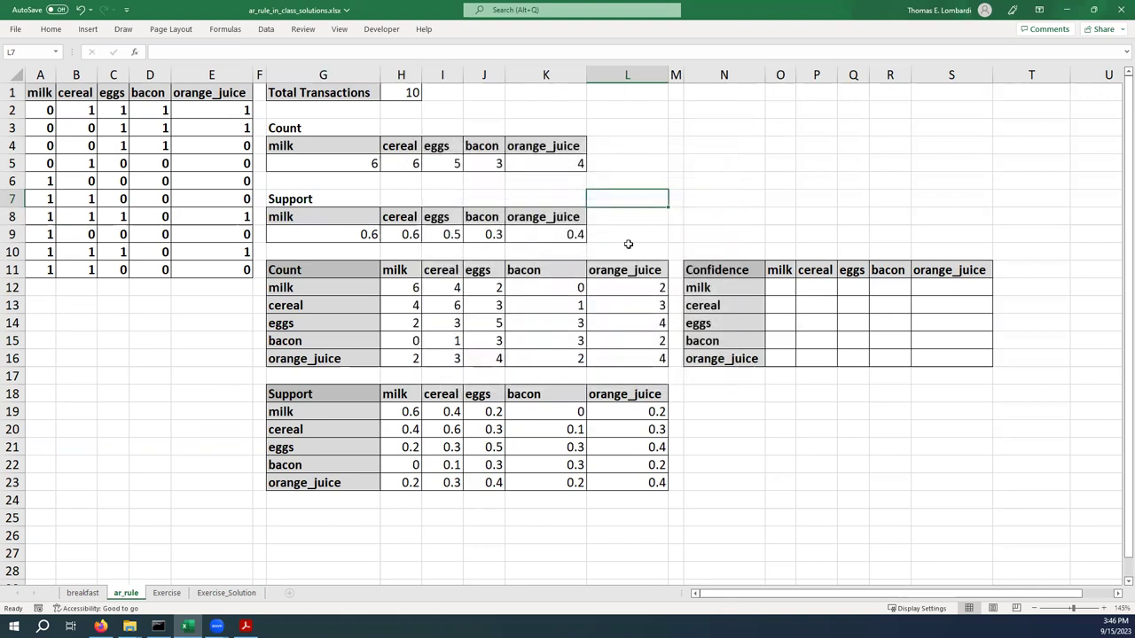
- Begin O12's formula as =H19/hlookup( to divide the milk–milk support
click(779, 289)
click(227, 52)
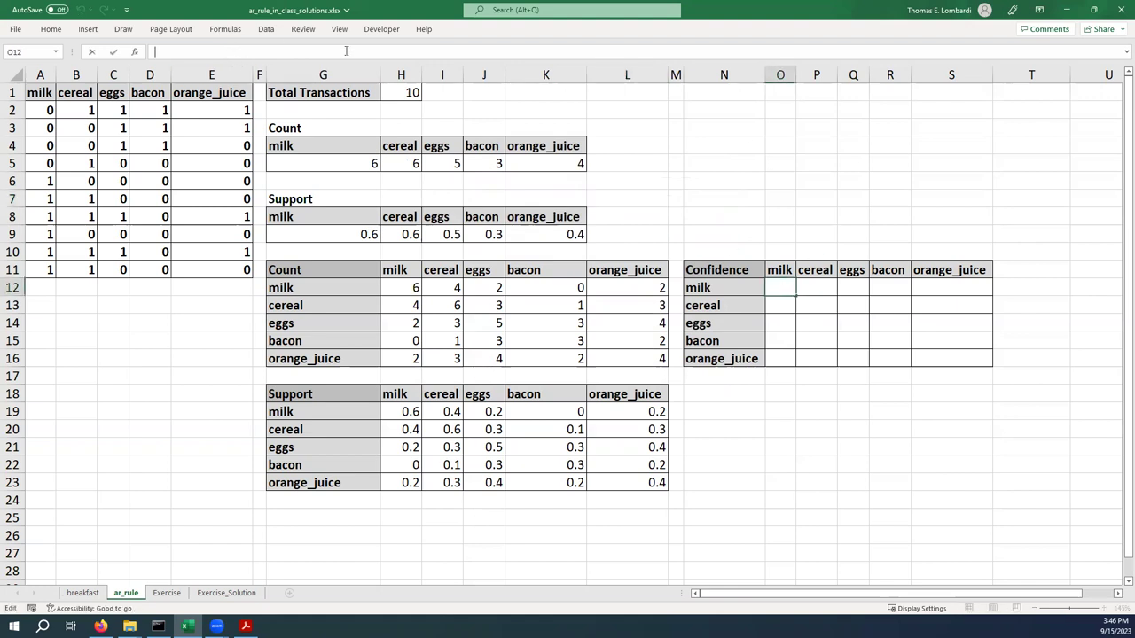
text(=)
click(400, 412)
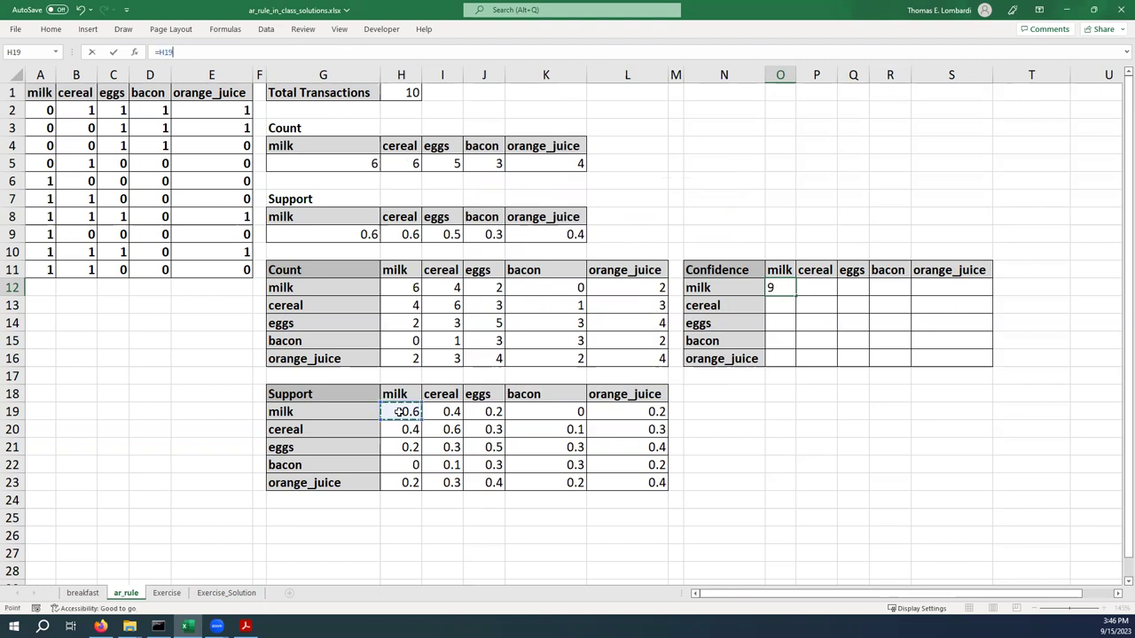
text(/)
text(h)
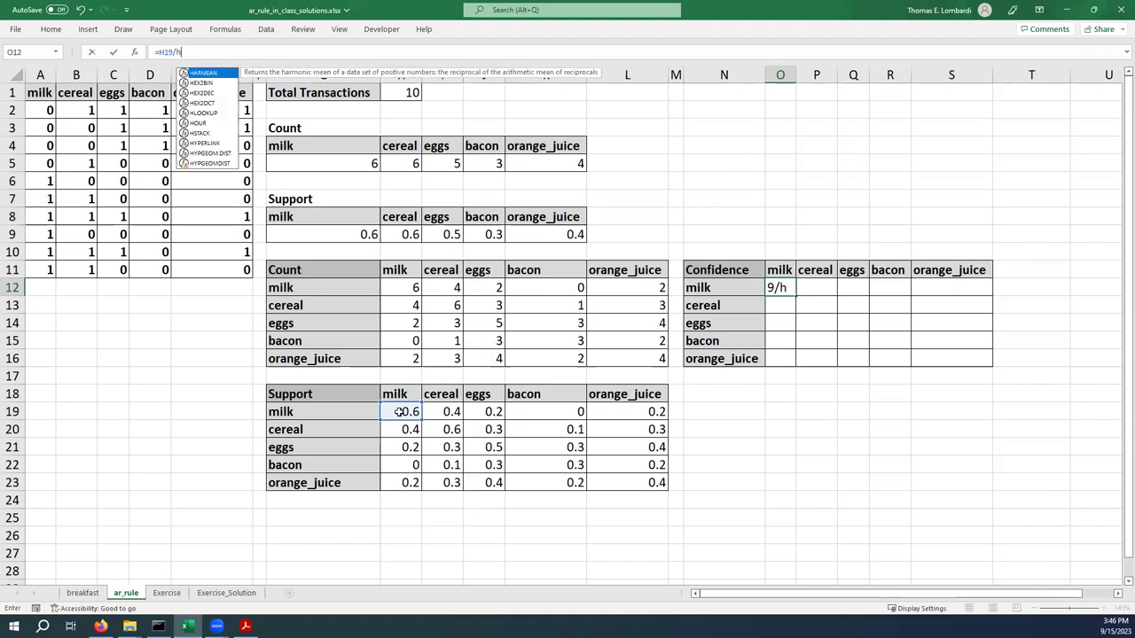
text(lookup)
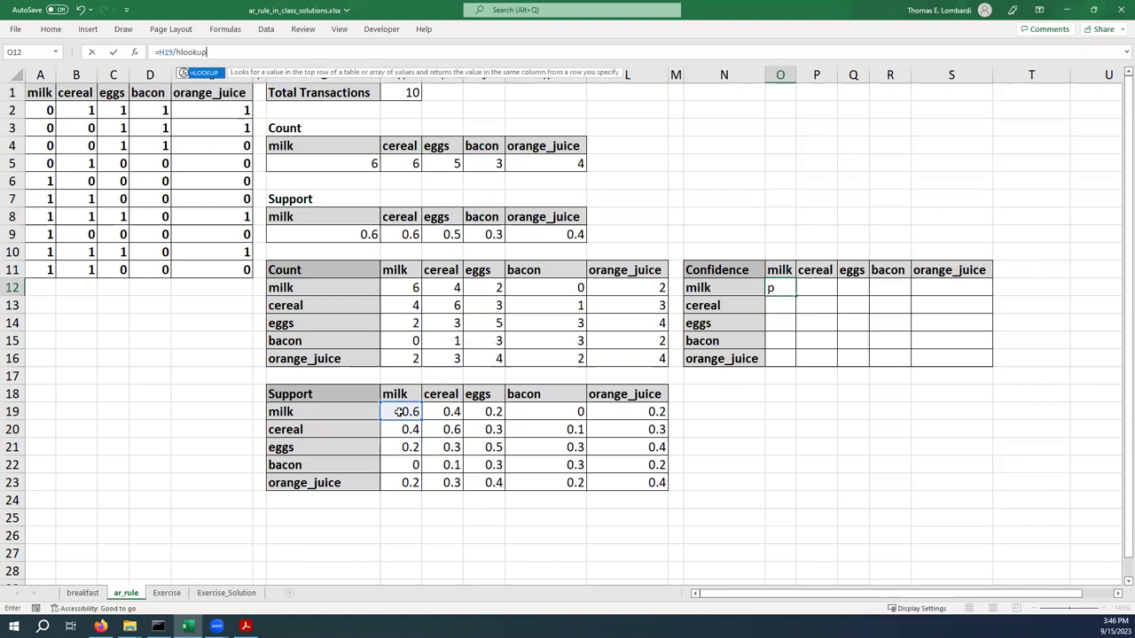
text(()
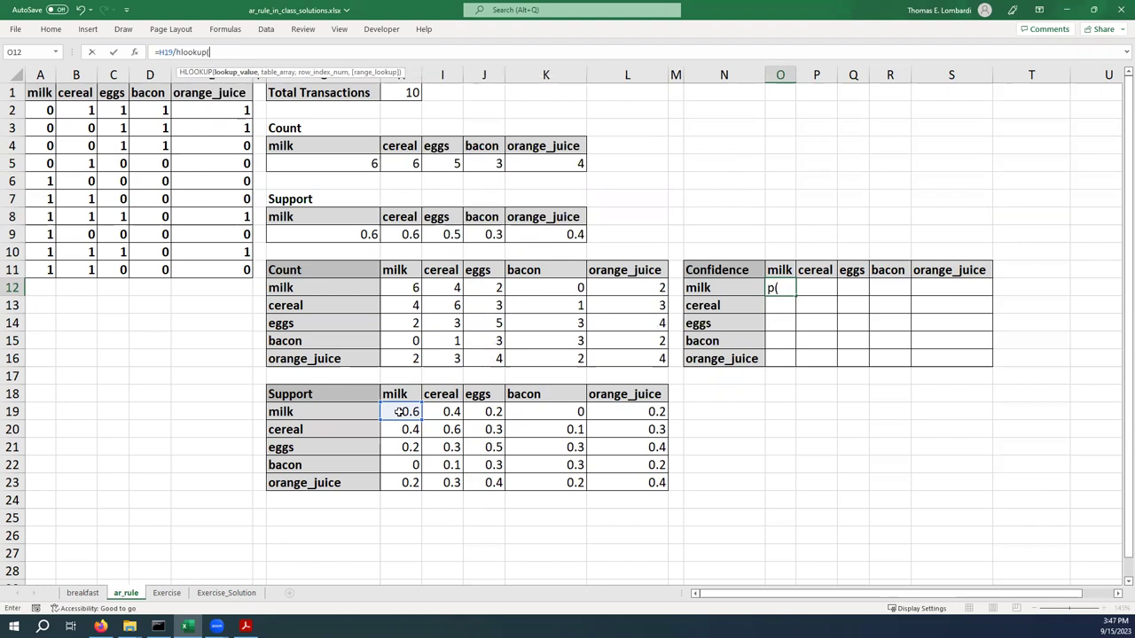
- Complete O12 as =H19/HLOOKUP($G19,support,2,FALSE), which shows 1
click(301, 411)
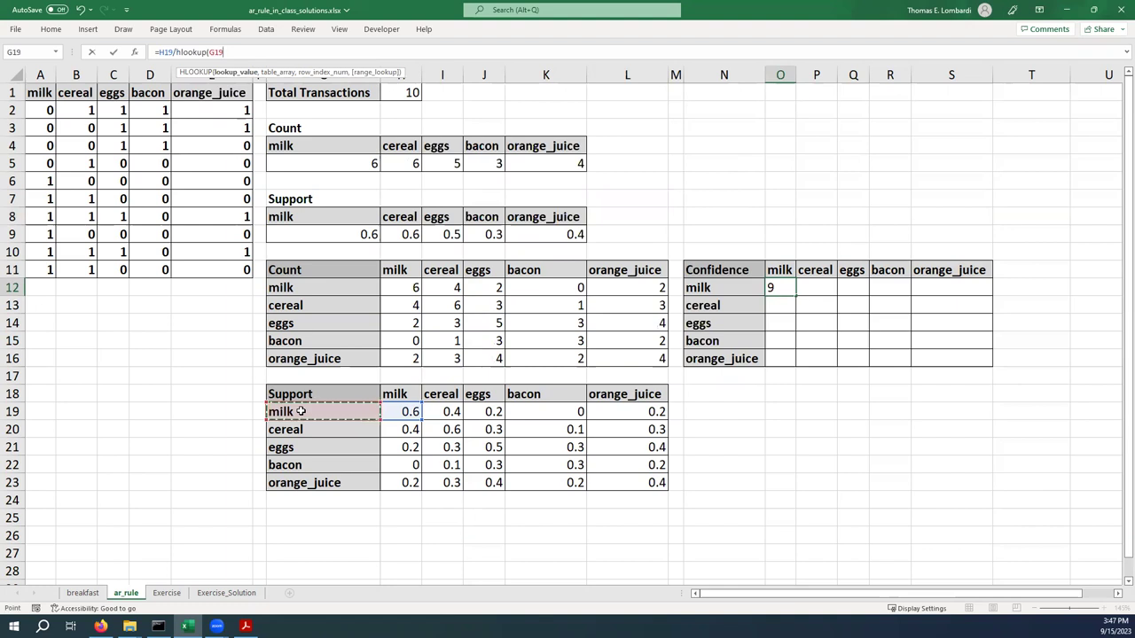
key(Left)
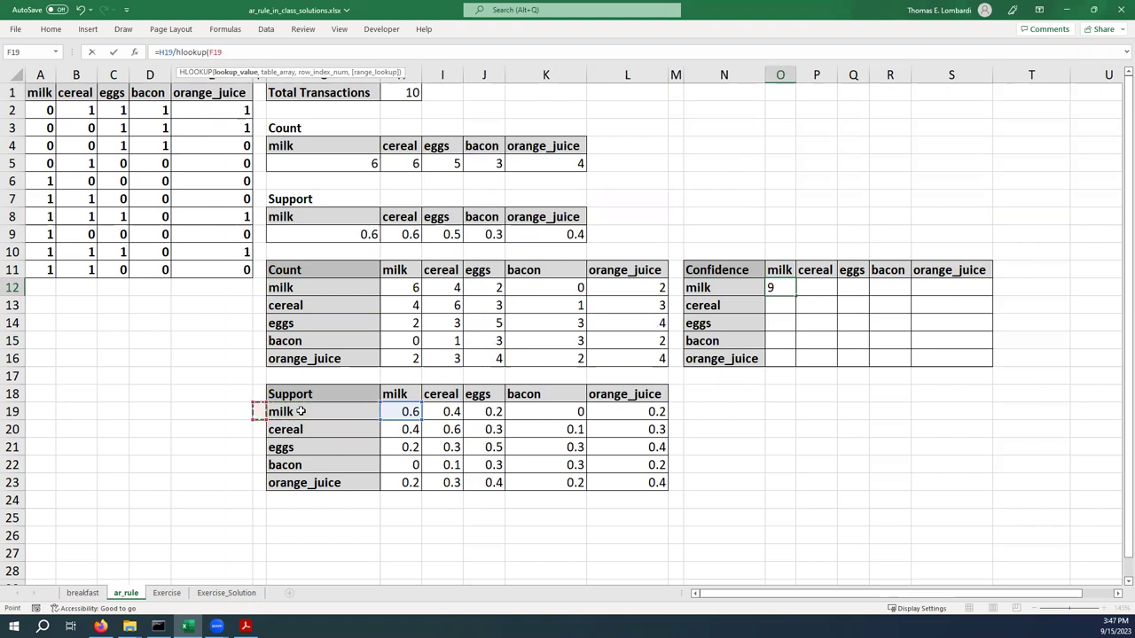
key(Right)
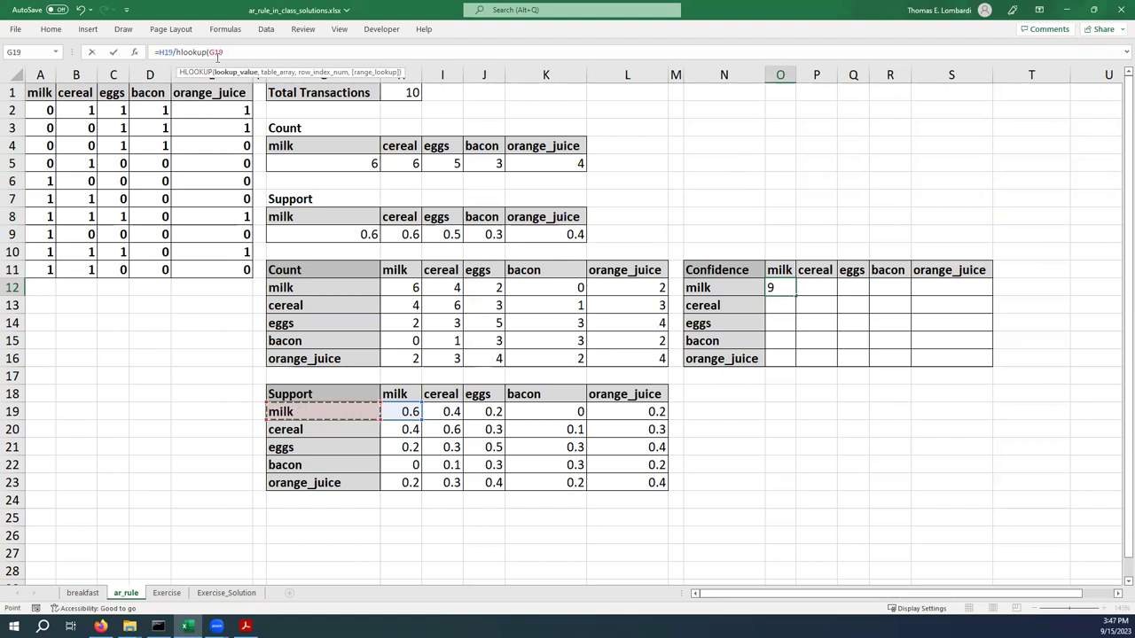
click(210, 53)
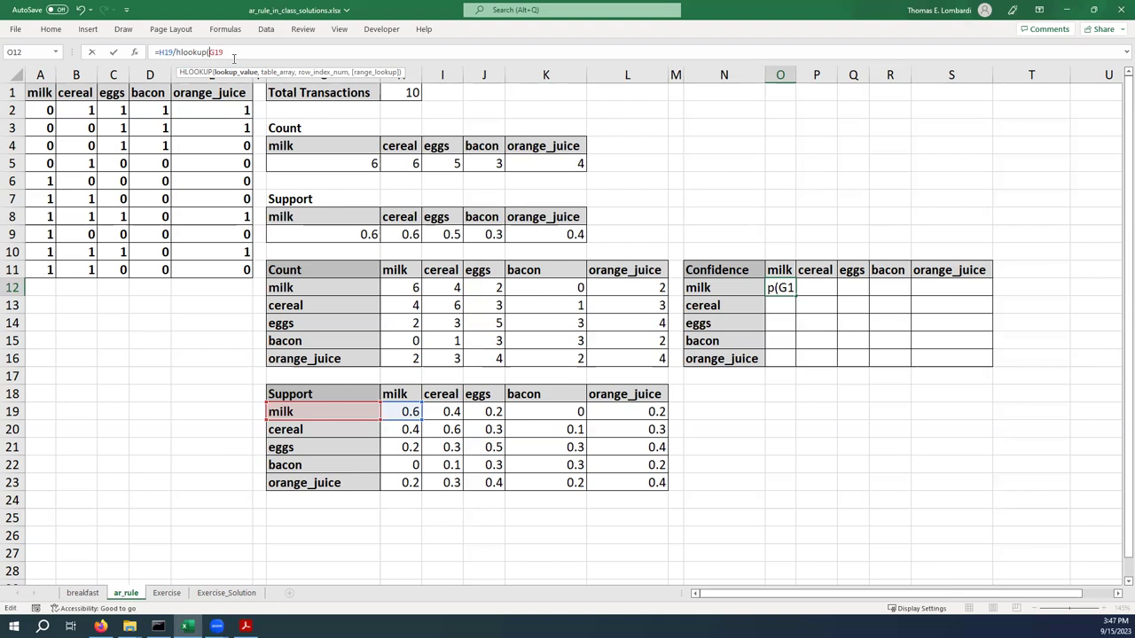
text($)
click(244, 54)
text(,support)
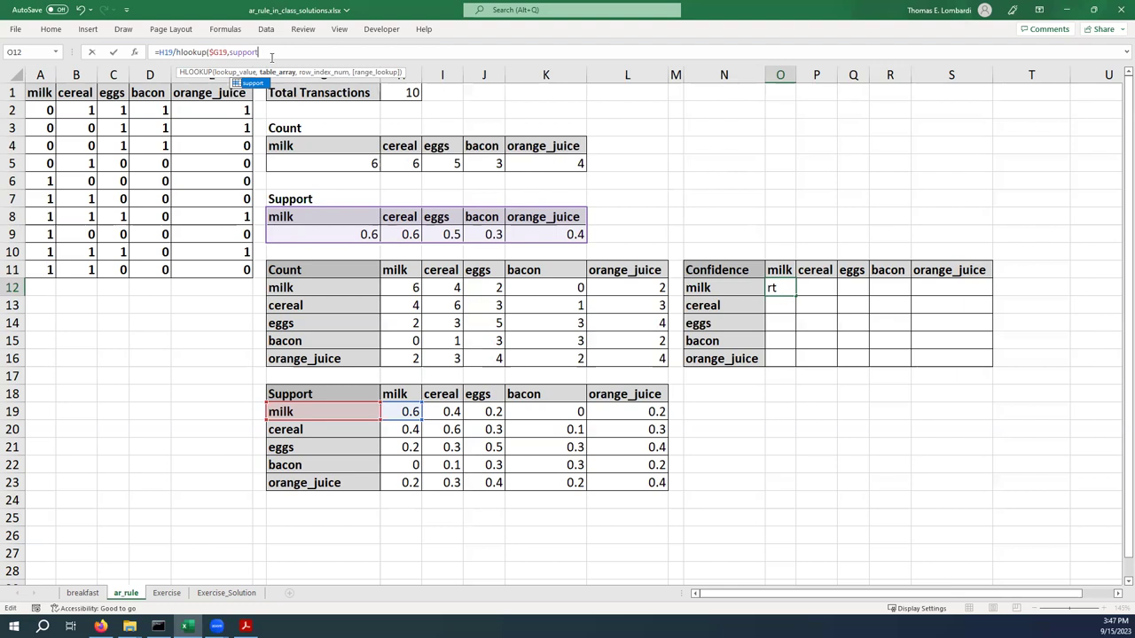
text(,)
text(2,)
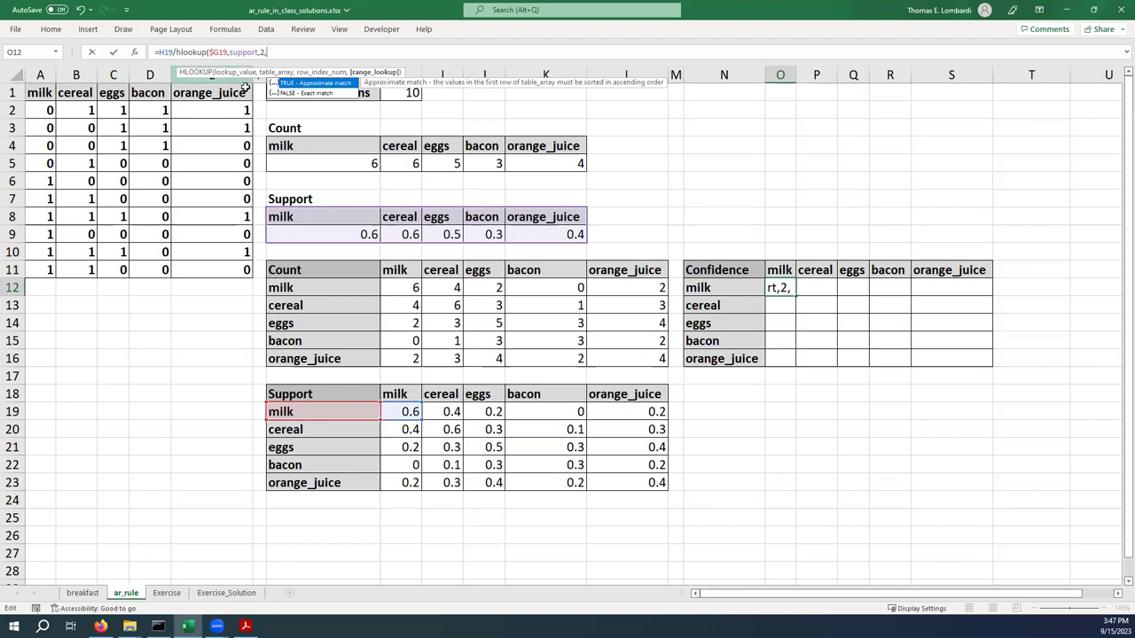
click(307, 92)
double_click(307, 92)
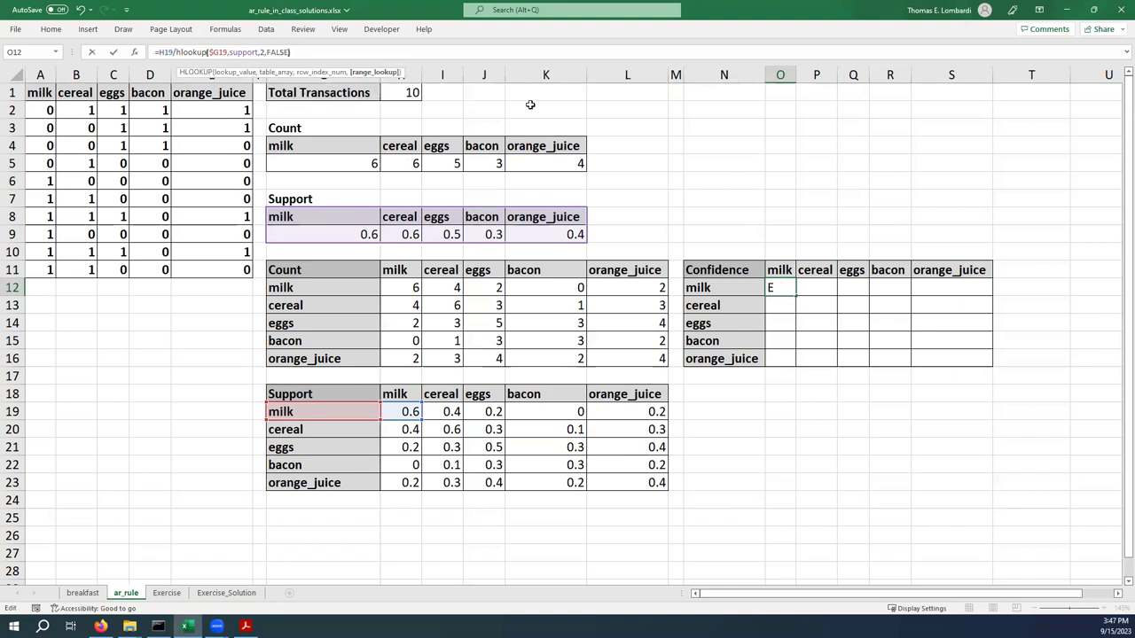
text())
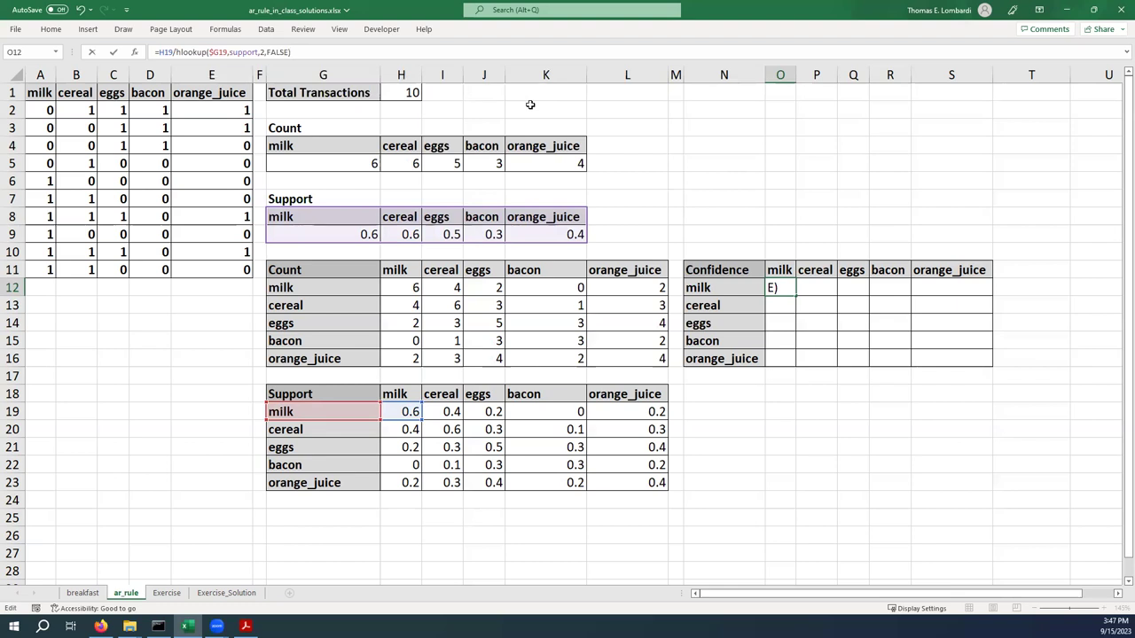
click(117, 55)
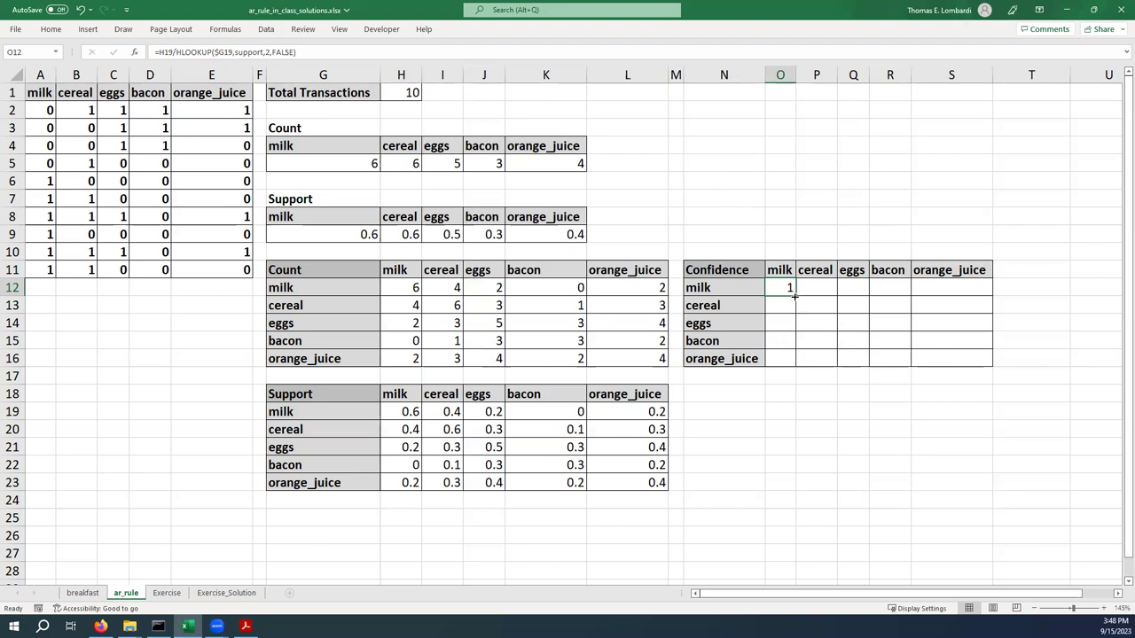
- Fill O12's formula down the milk column to O16 and across the row to S12
drag(794, 296, 793, 359)
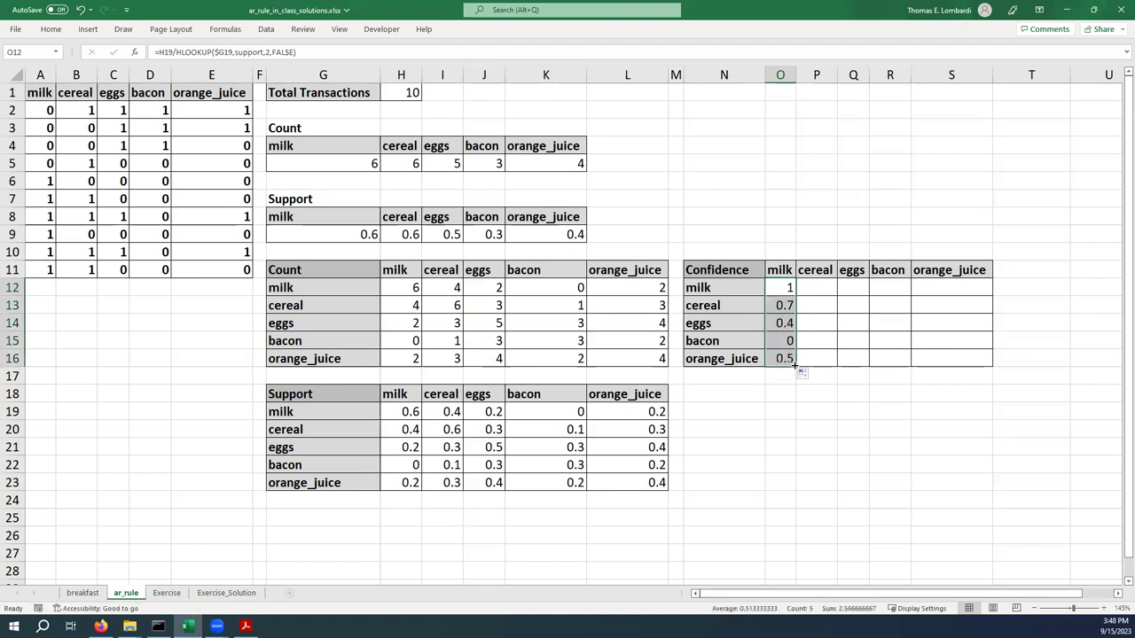
click(791, 293)
drag(797, 294, 967, 289)
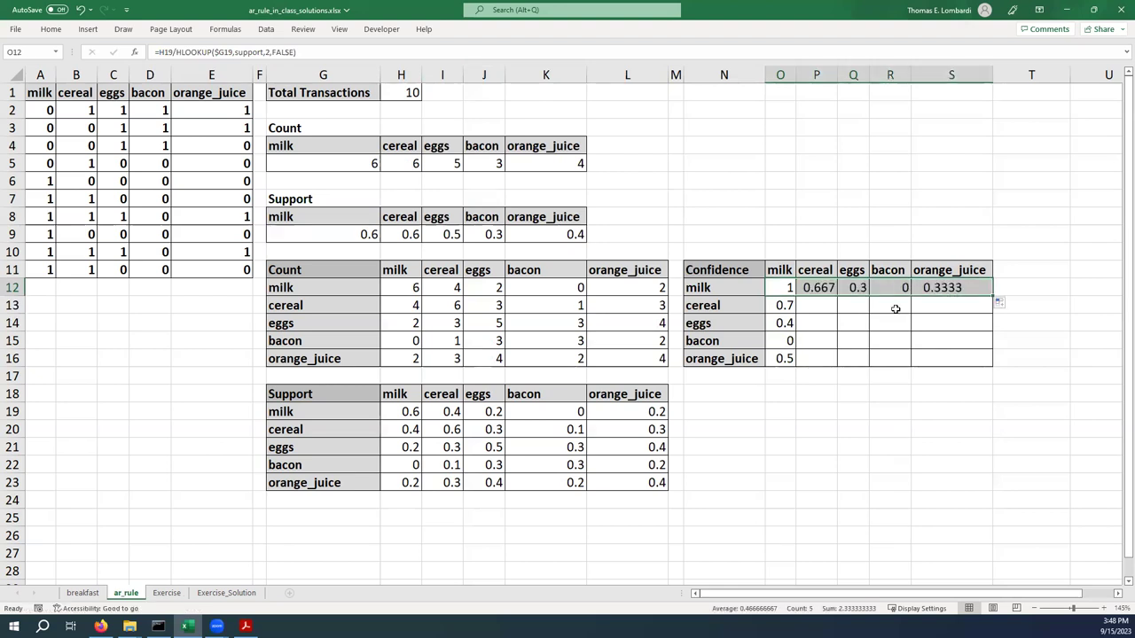
- Fill the cereal, eggs, bacon and orange_juice columns down to row 16
click(817, 287)
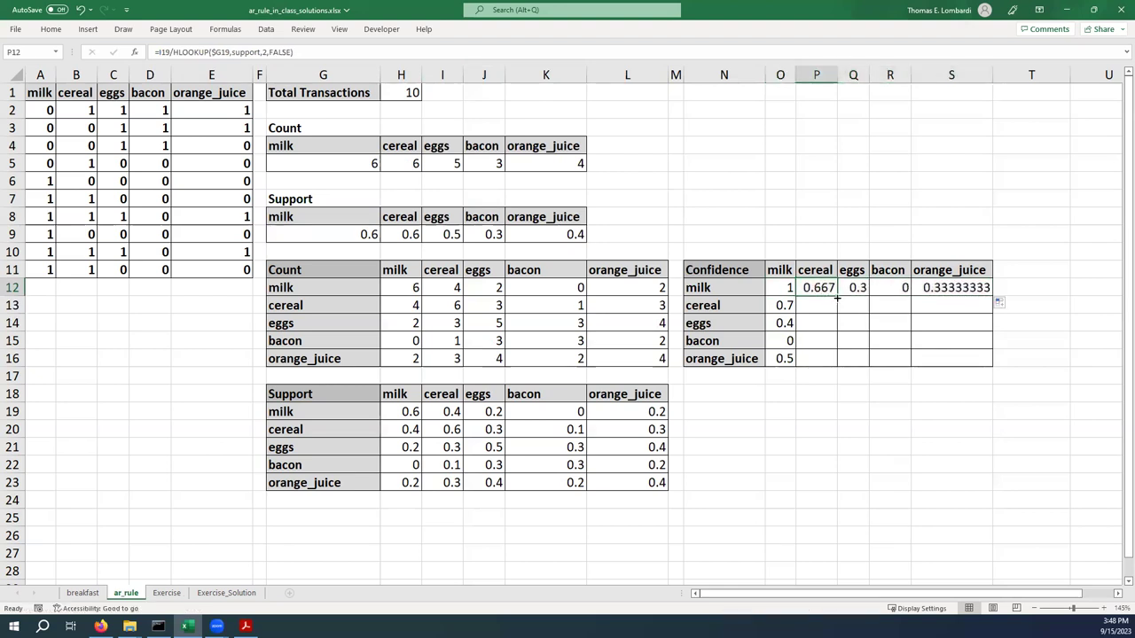
drag(837, 296, 826, 359)
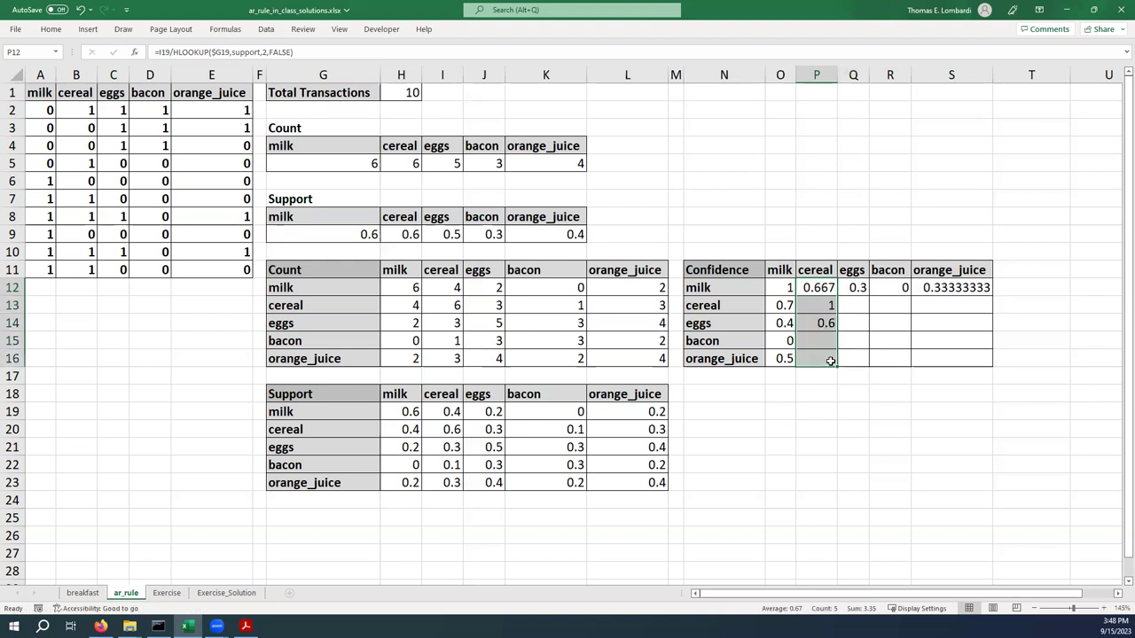
click(856, 288)
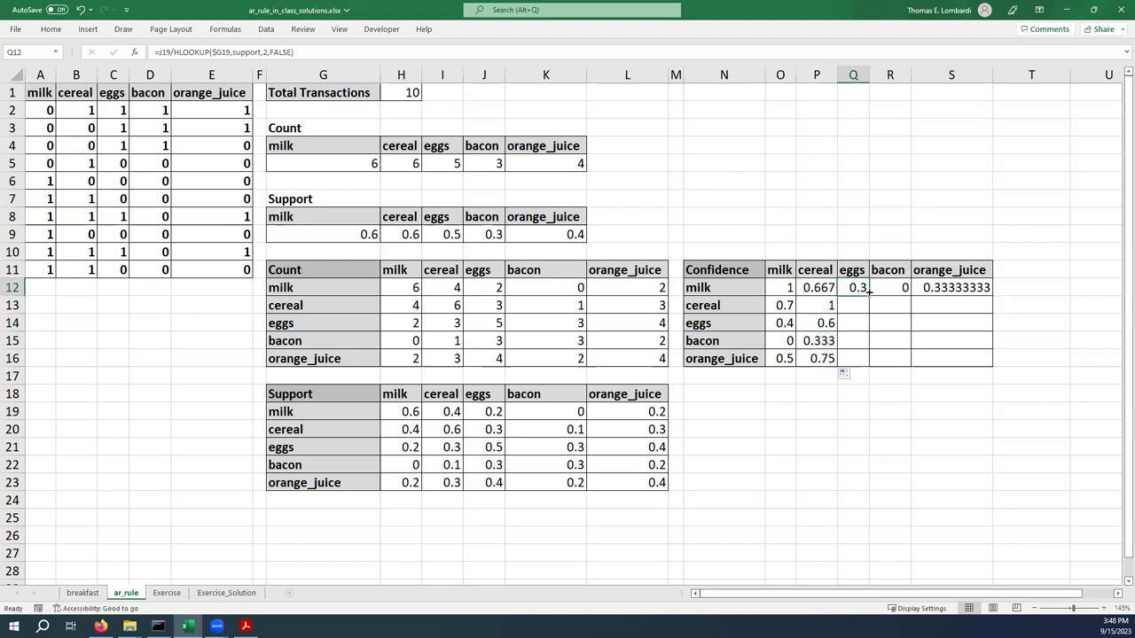
drag(869, 293, 871, 365)
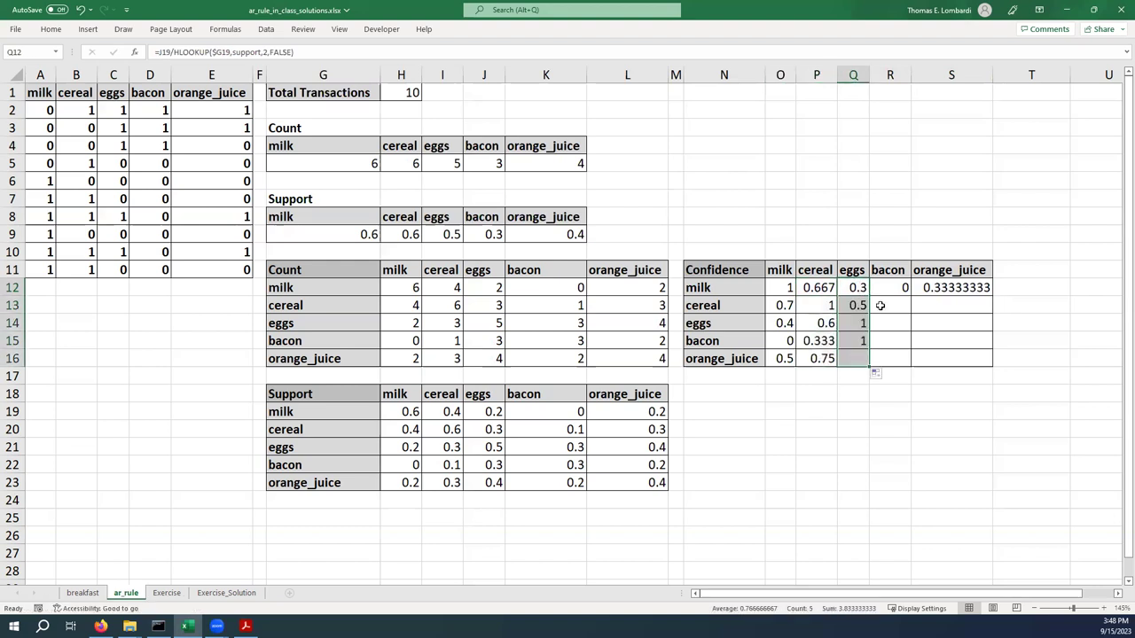
click(887, 288)
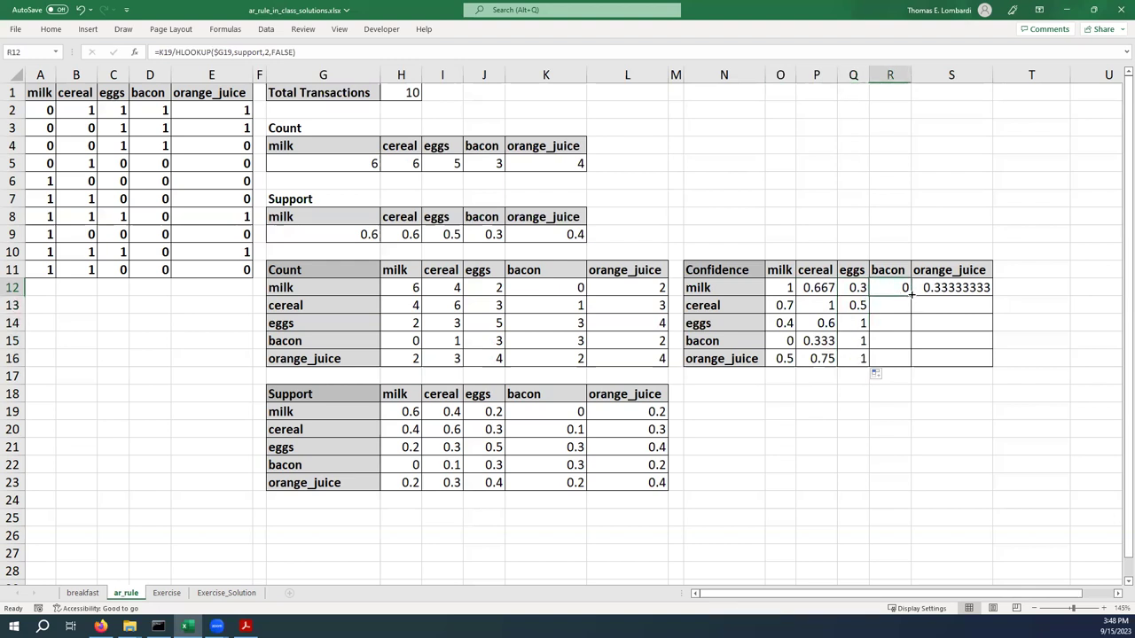
drag(911, 294, 900, 358)
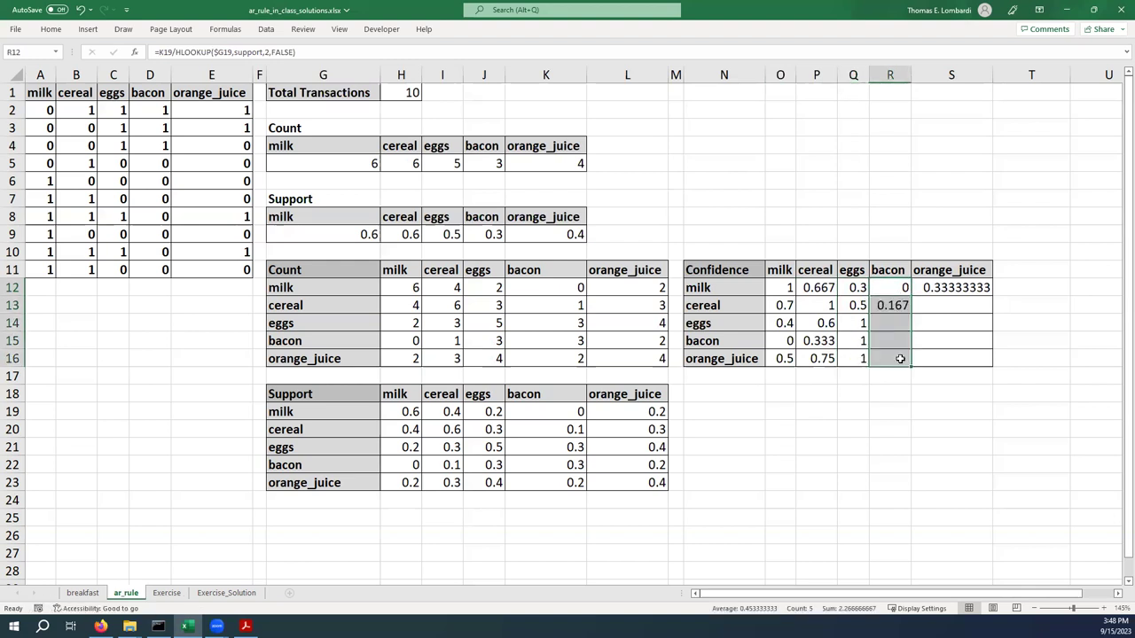
click(954, 289)
drag(992, 295, 986, 362)
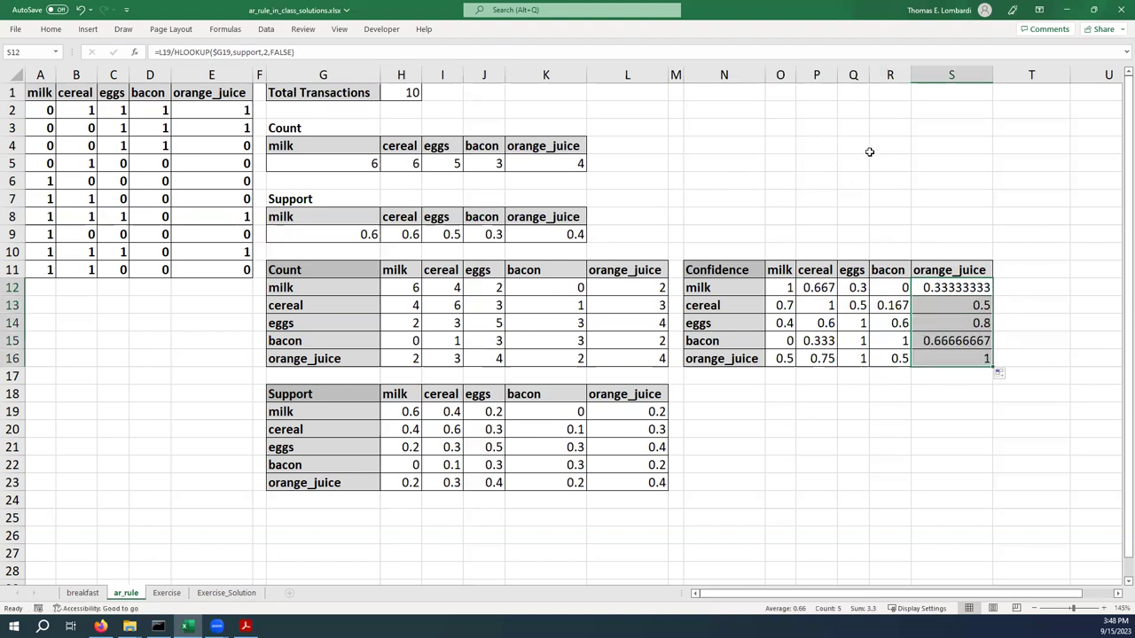
- Widen the milk (O) and eggs (Q) columns so 0.667 and 0.333 display fully
drag(795, 79, 807, 78)
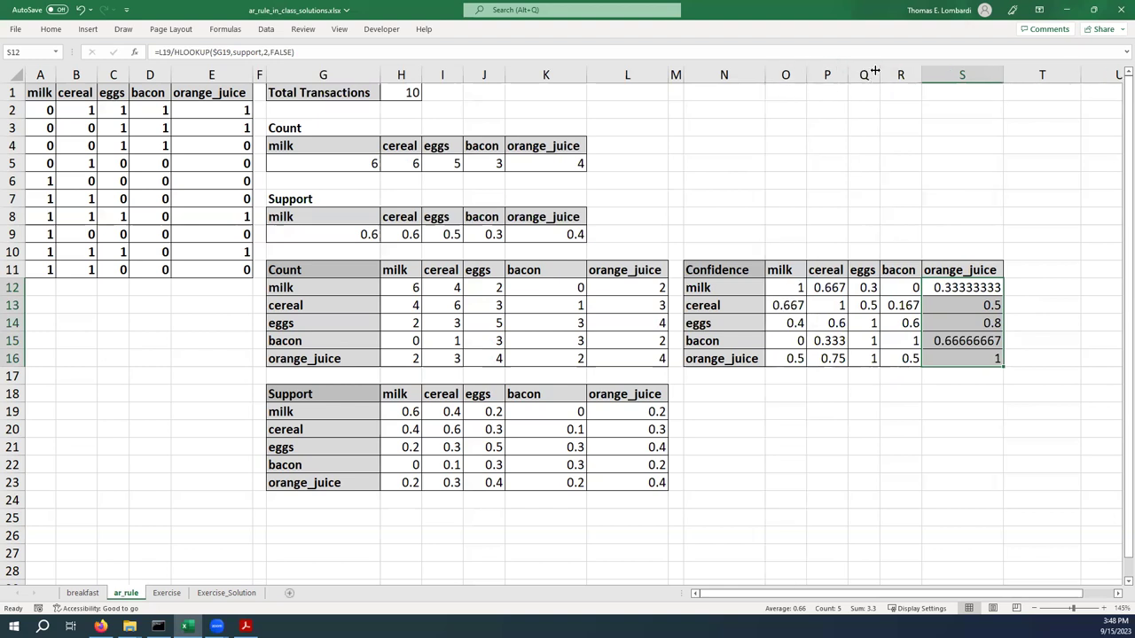
drag(880, 75, 942, 76)
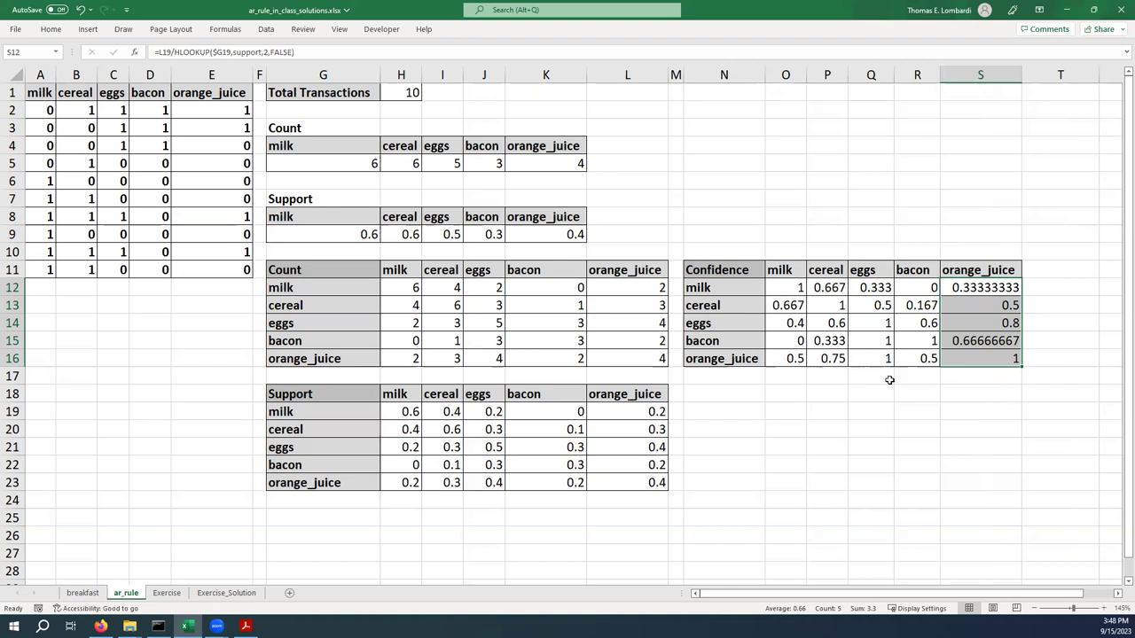
click(955, 362)
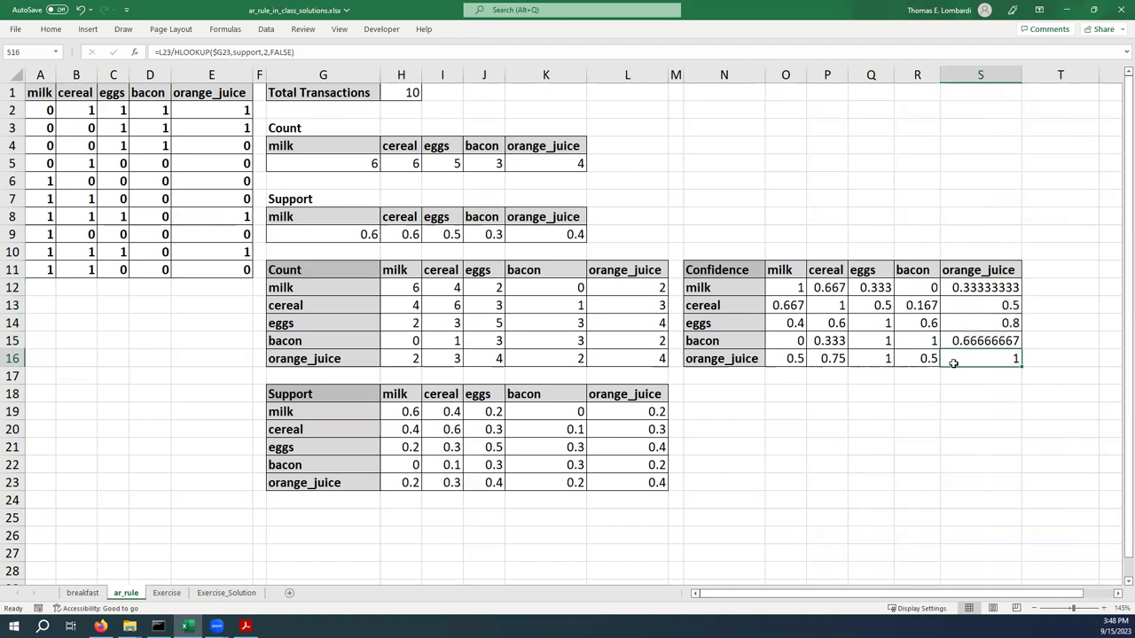
click(711, 341)
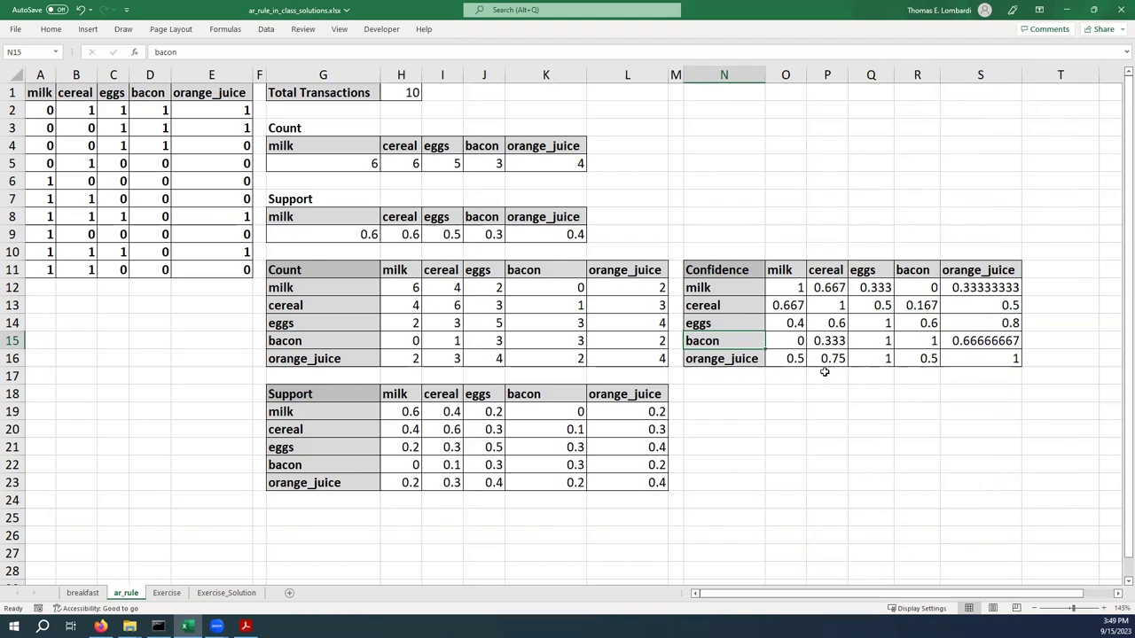
click(153, 112)
drag(152, 116, 118, 148)
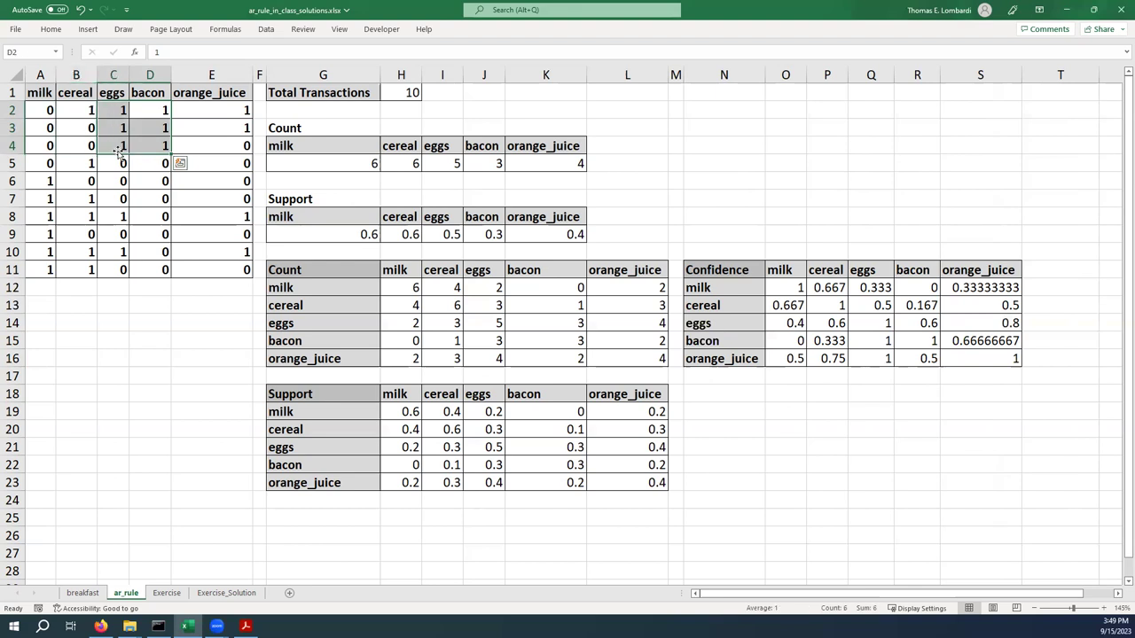
click(867, 358)
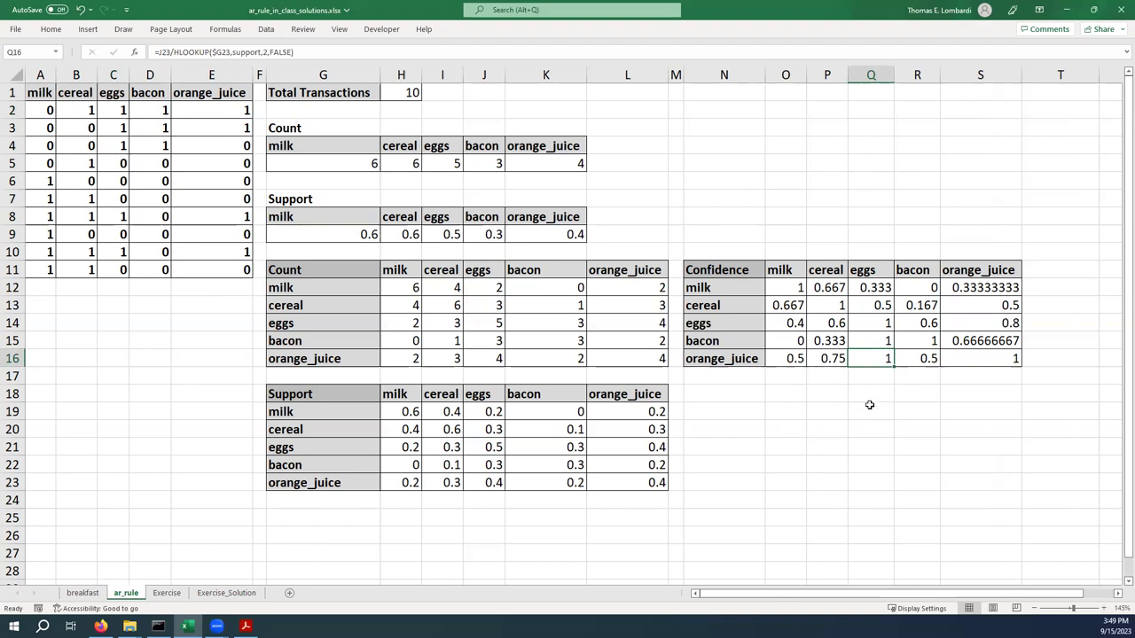
click(237, 111)
drag(237, 112, 122, 127)
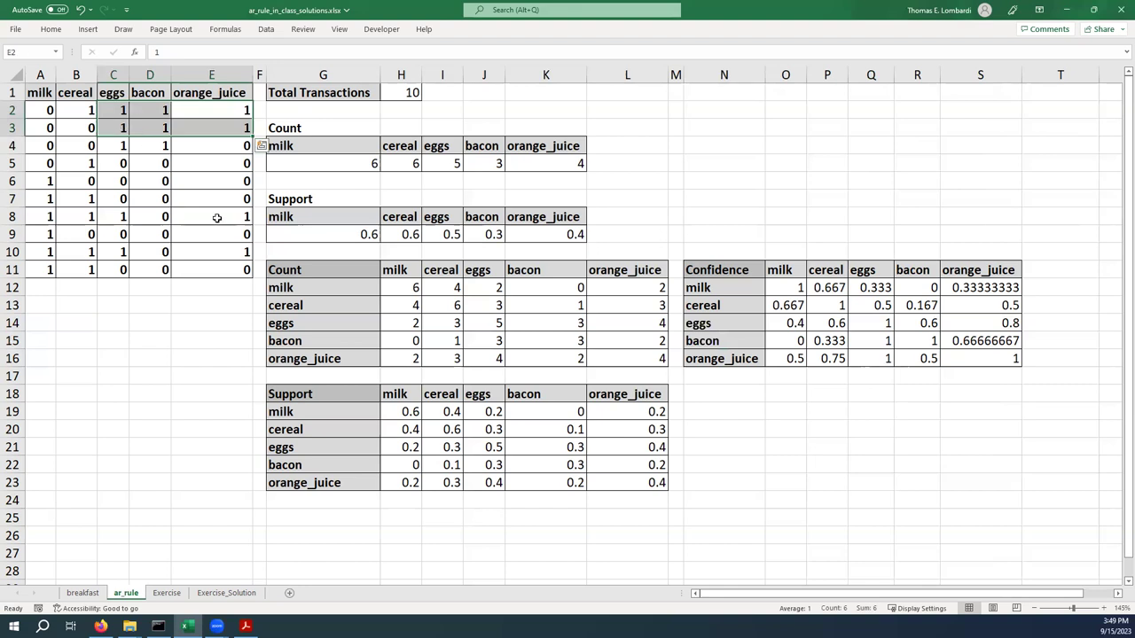
drag(216, 218, 121, 216)
drag(209, 252, 121, 253)
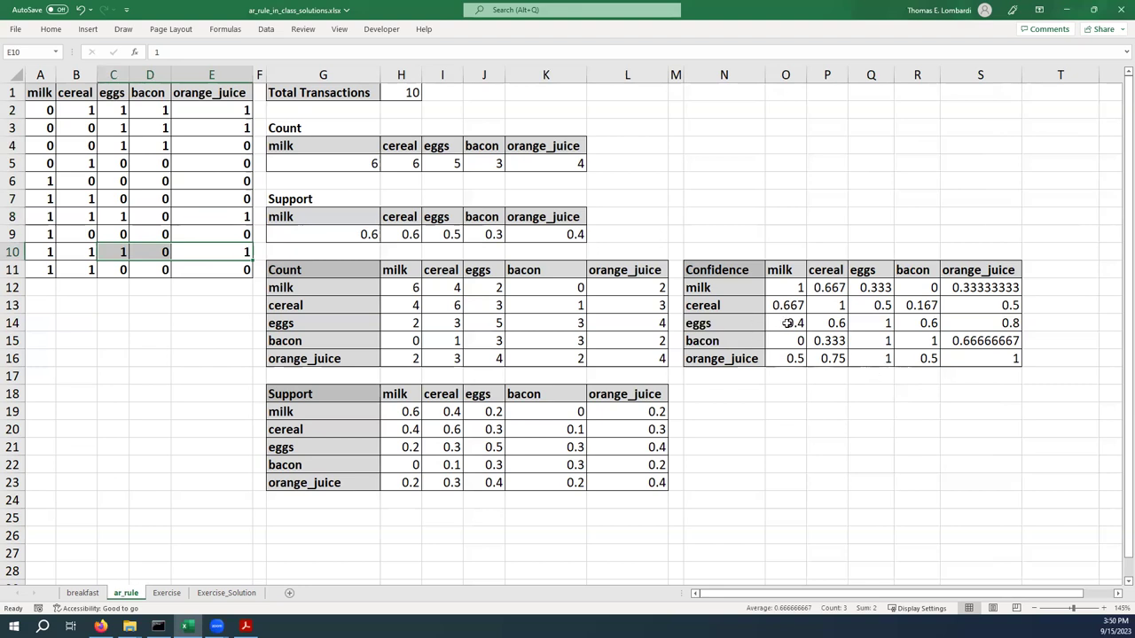
click(917, 322)
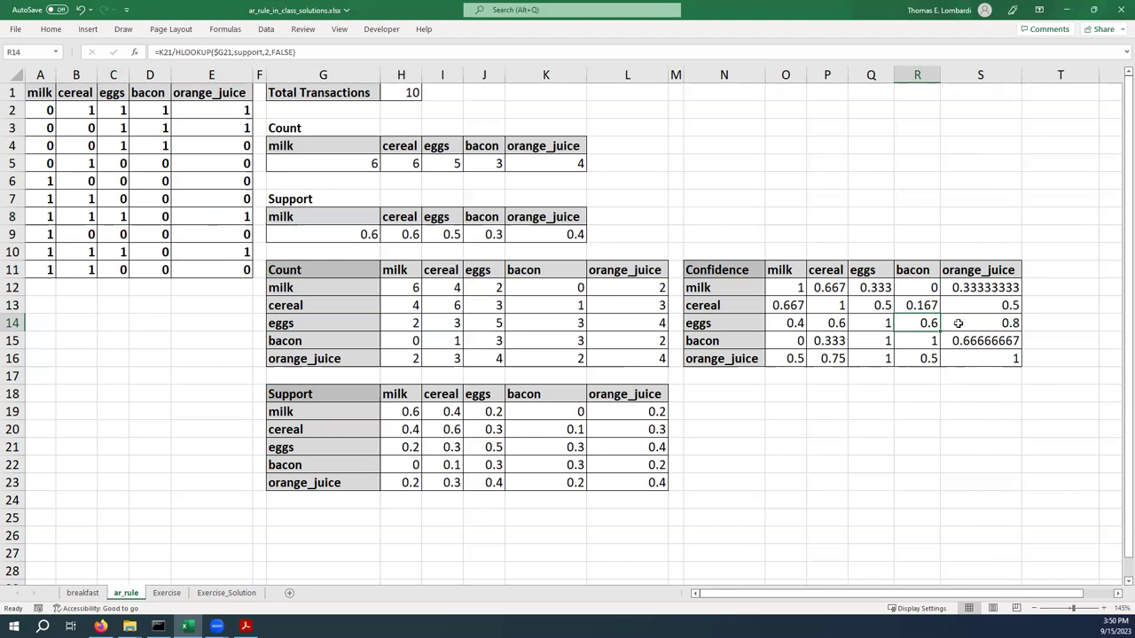
click(958, 323)
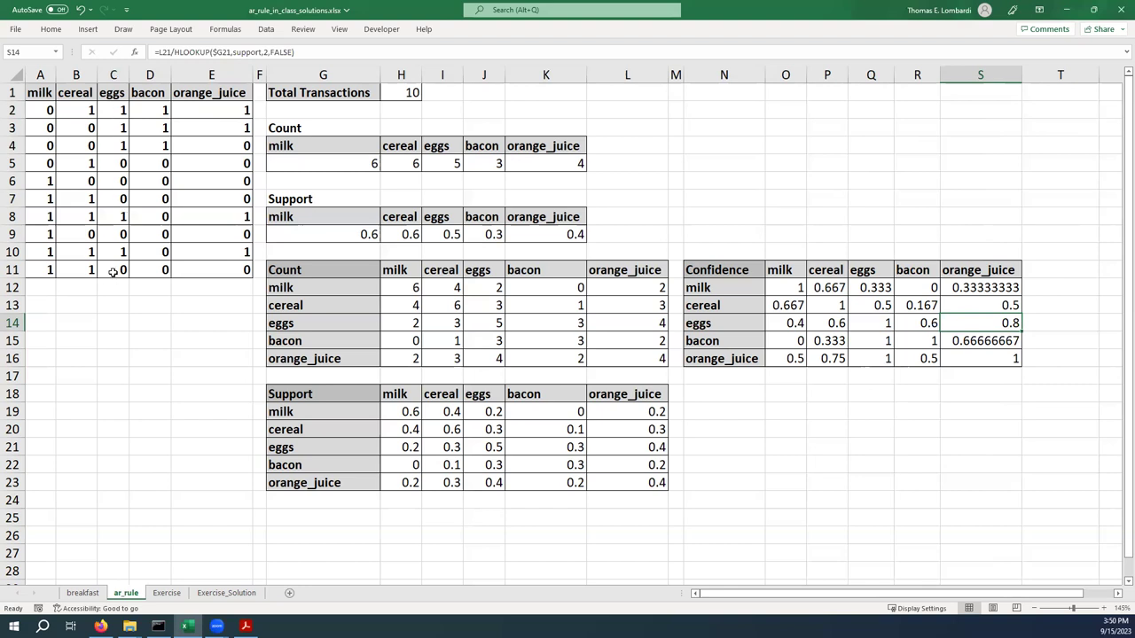
drag(119, 149, 210, 142)
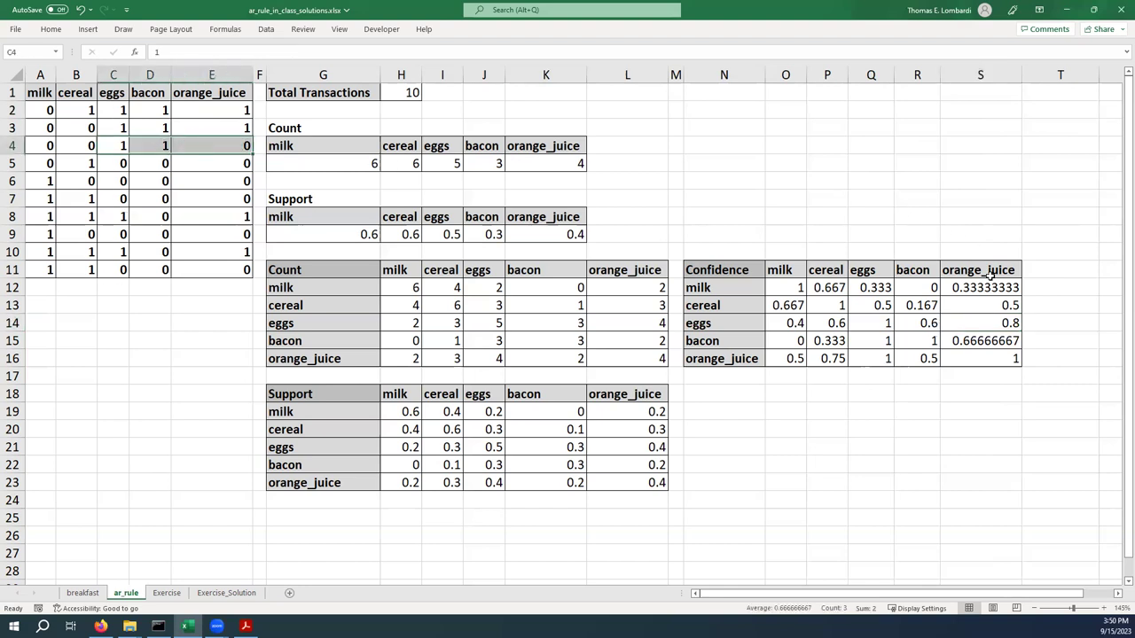
click(700, 361)
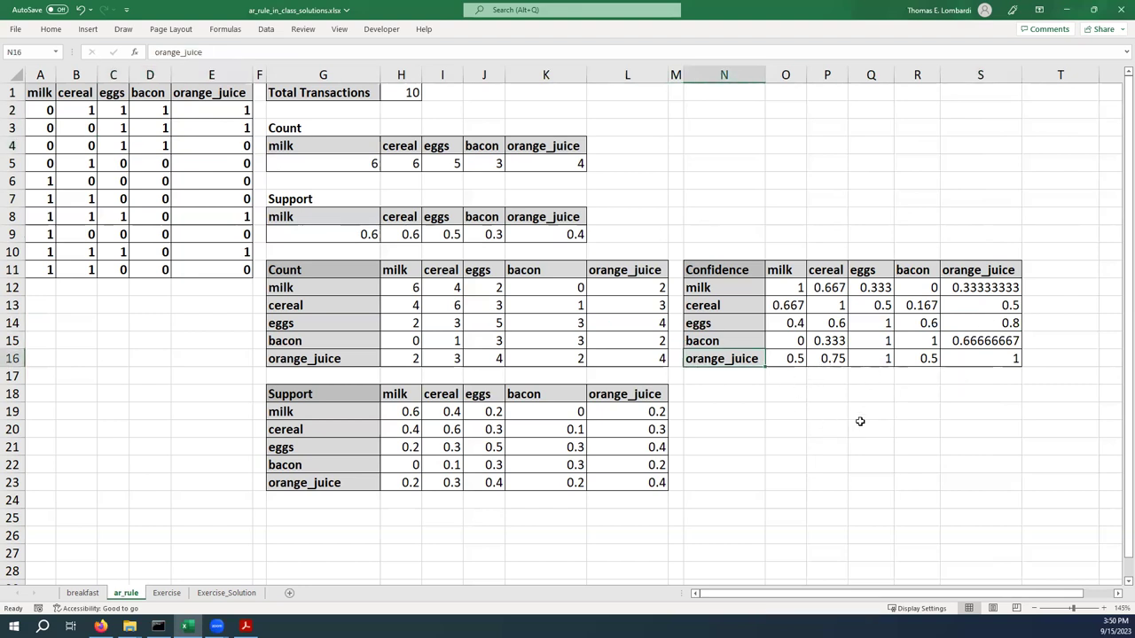